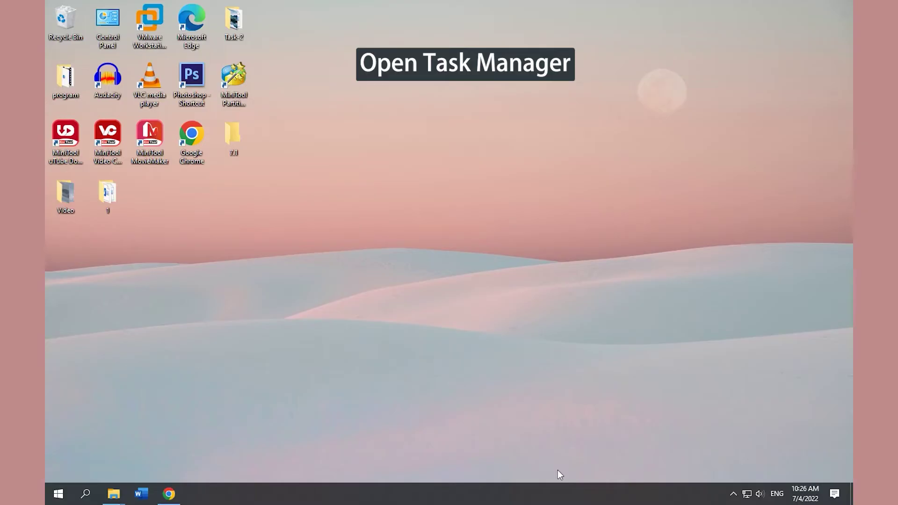
Open Task Manager from the taskbar and maximize it.
right_click(560, 487)
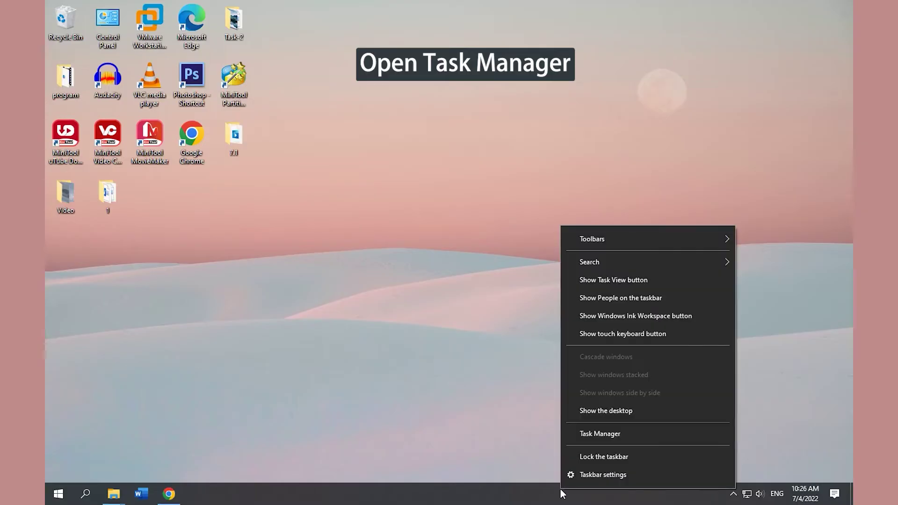
click(618, 435)
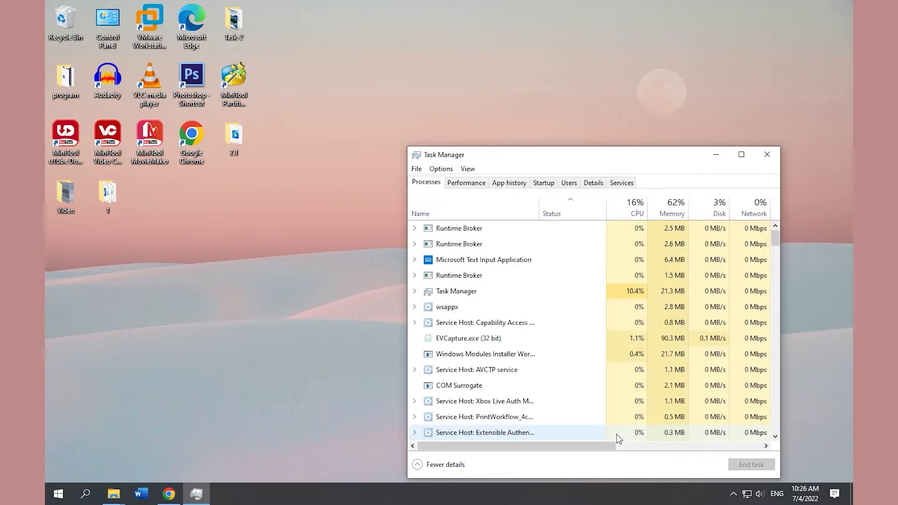
click(742, 156)
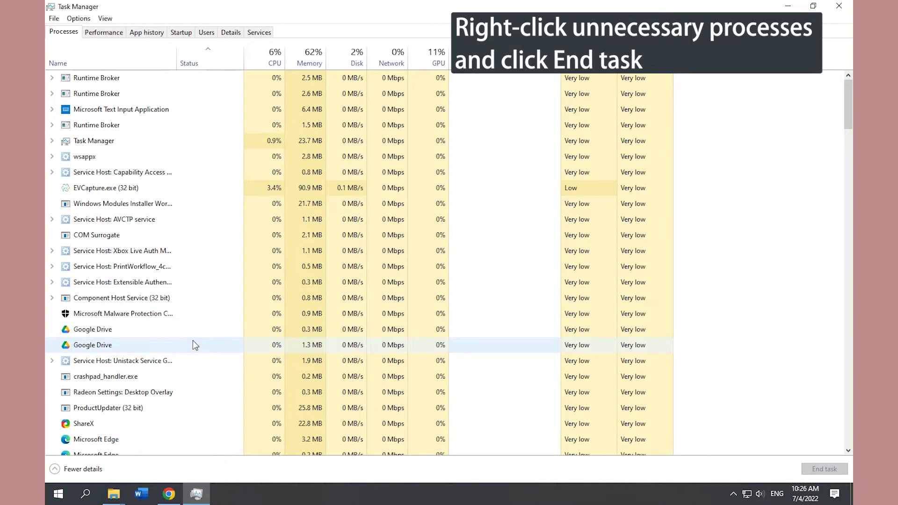
End the ShareX process and the two background Microsoft Edge processes.
right_click(88, 427)
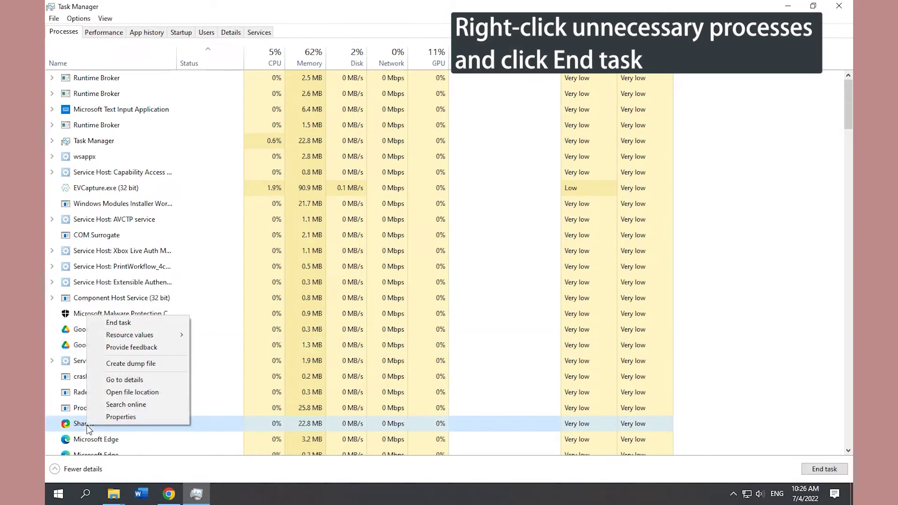
click(114, 323)
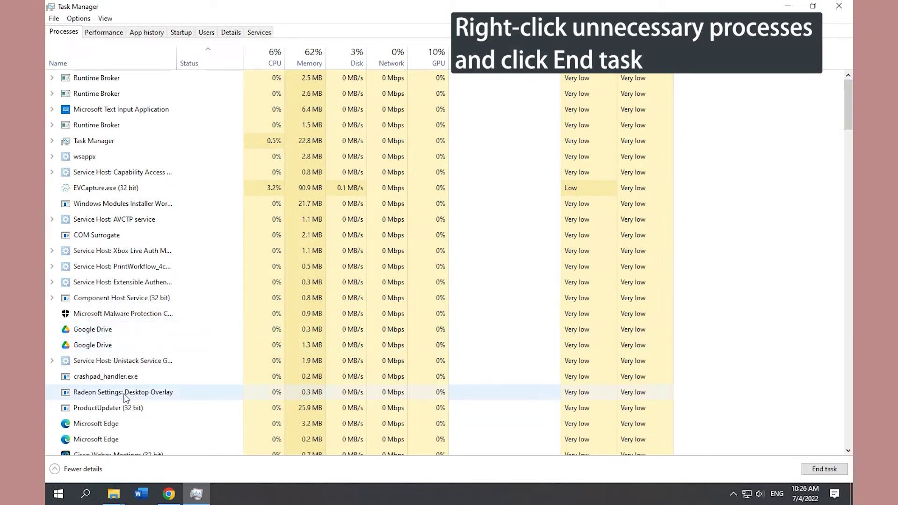
right_click(116, 424)
click(163, 324)
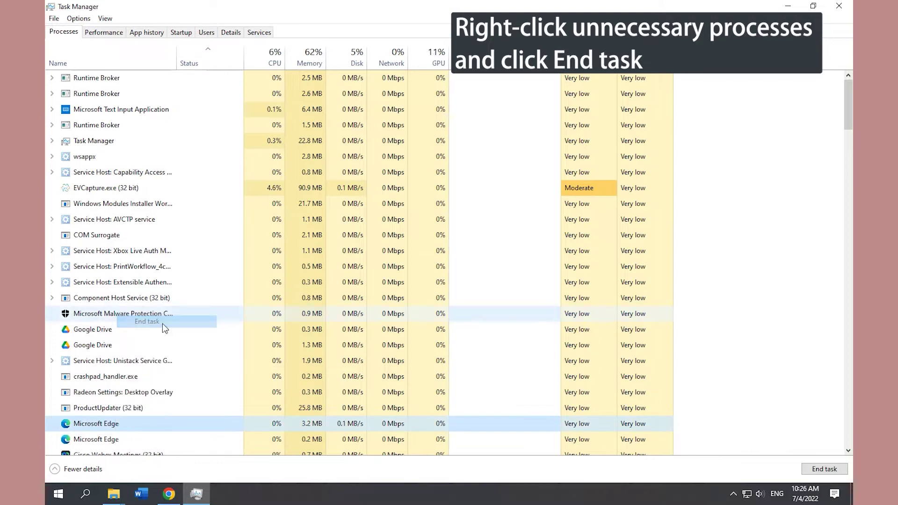
right_click(114, 439)
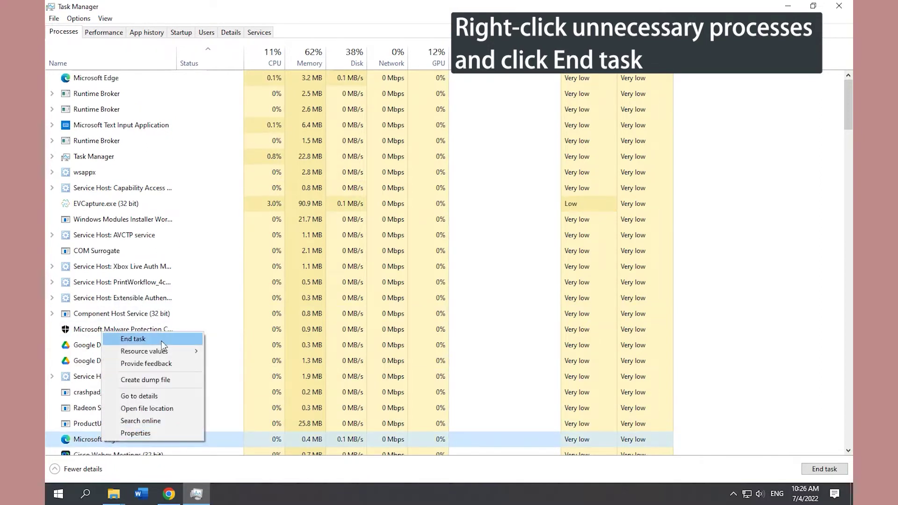
click(159, 339)
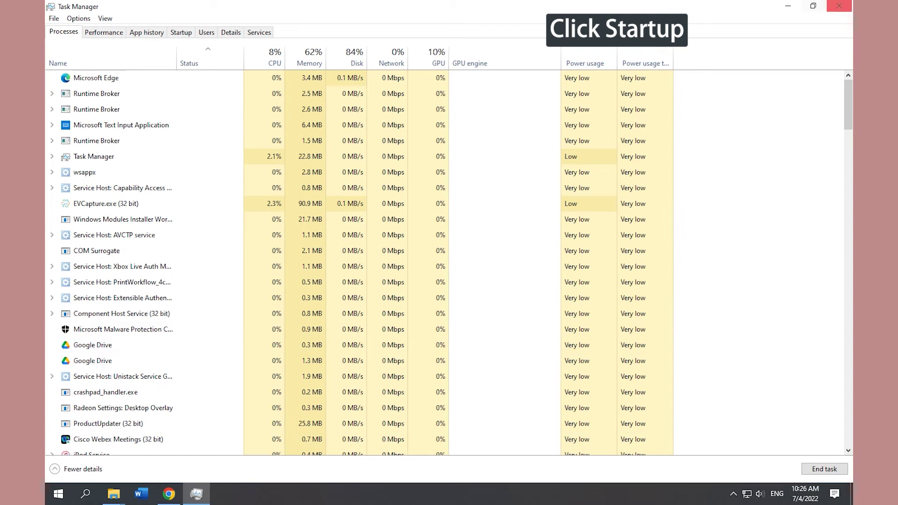
Disable Microsoft Teams in the Startup list, then close Task Manager.
click(181, 33)
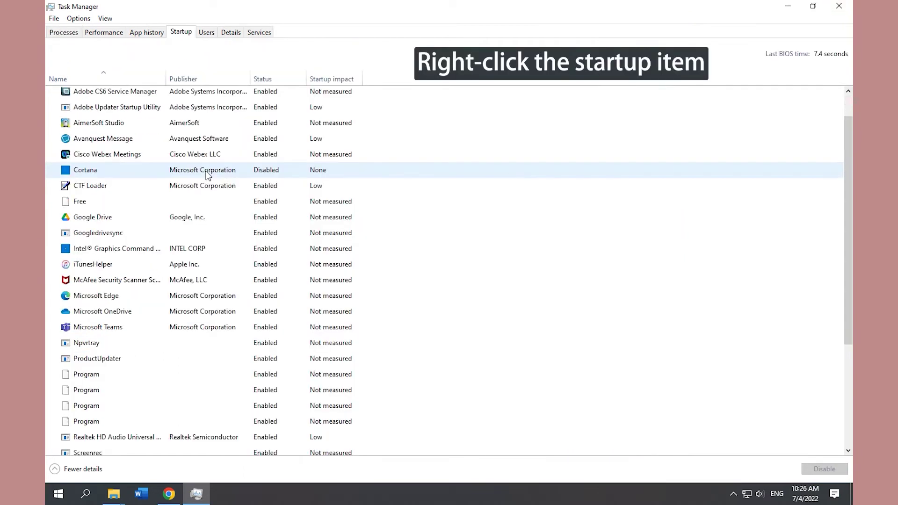
right_click(119, 328)
click(147, 336)
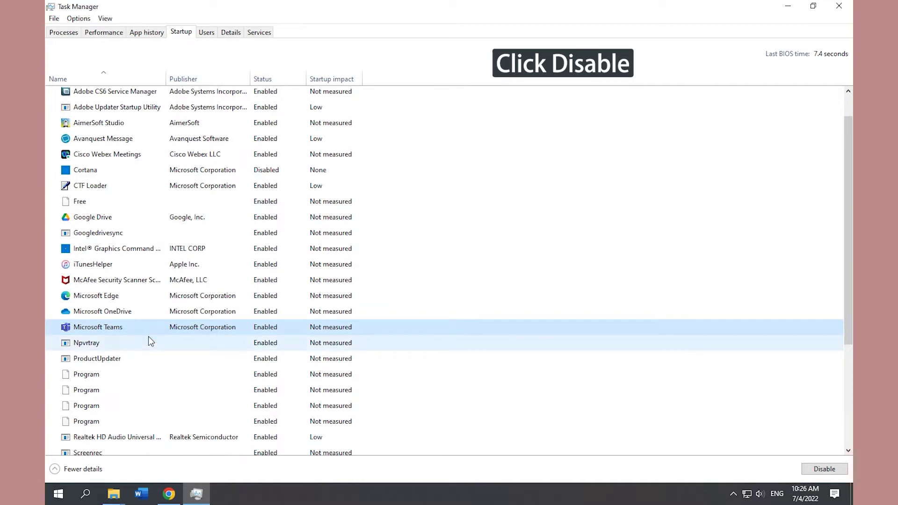
click(839, 6)
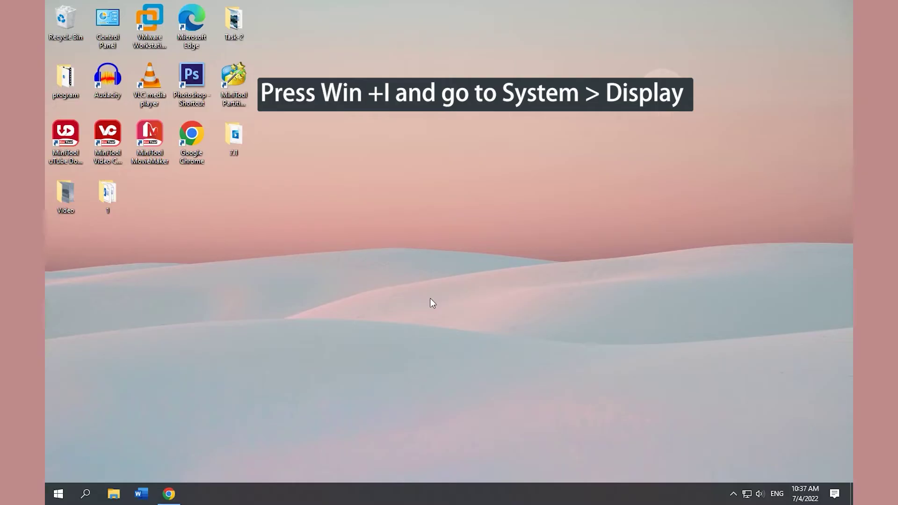
Change the display resolution to 1280 × 1024 under Settings > System > Display.
key(super+i)
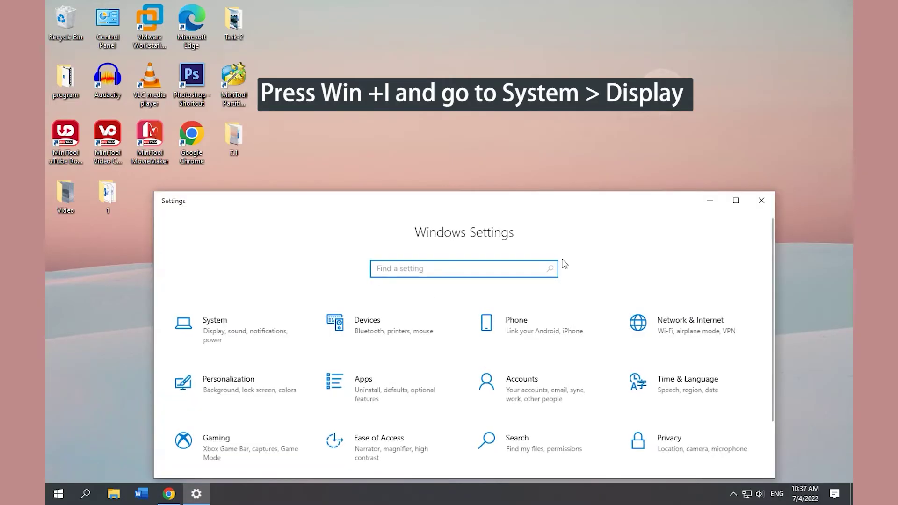
click(736, 200)
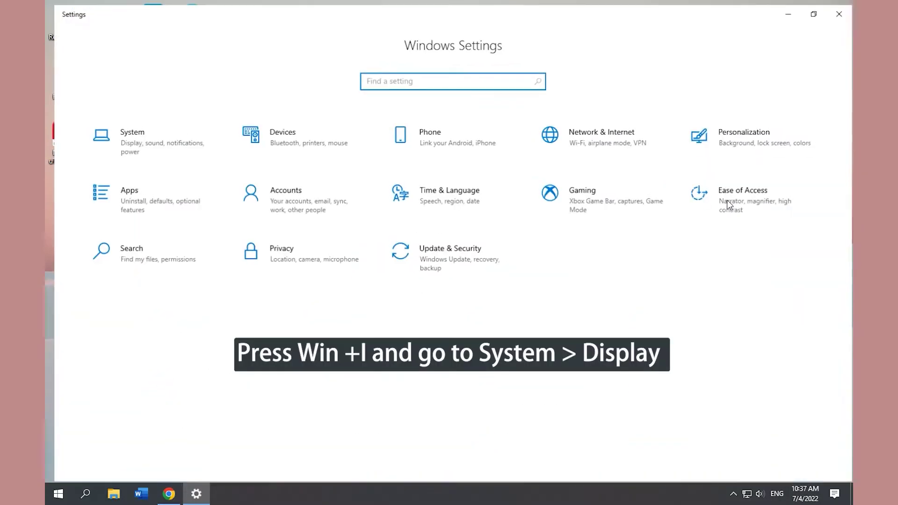
click(159, 139)
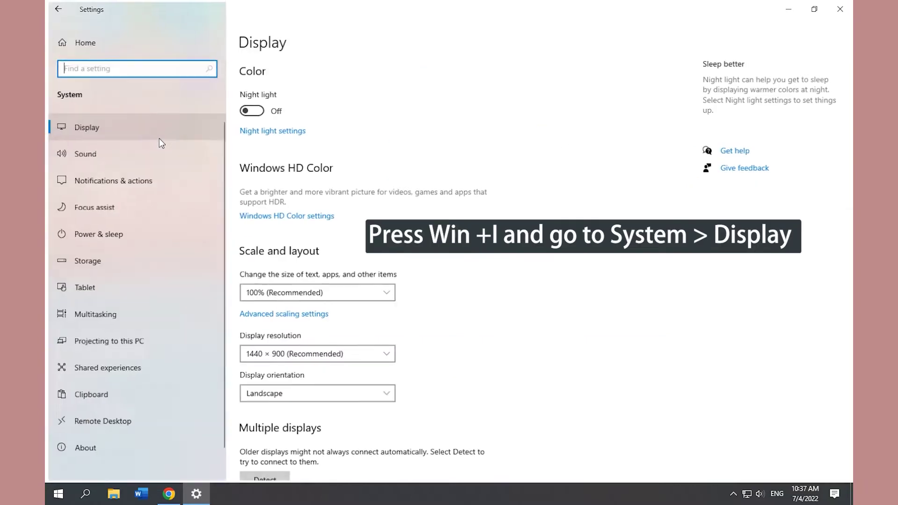
click(121, 130)
scroll(421, 262, down, 2)
scroll(545, 268, down, 1)
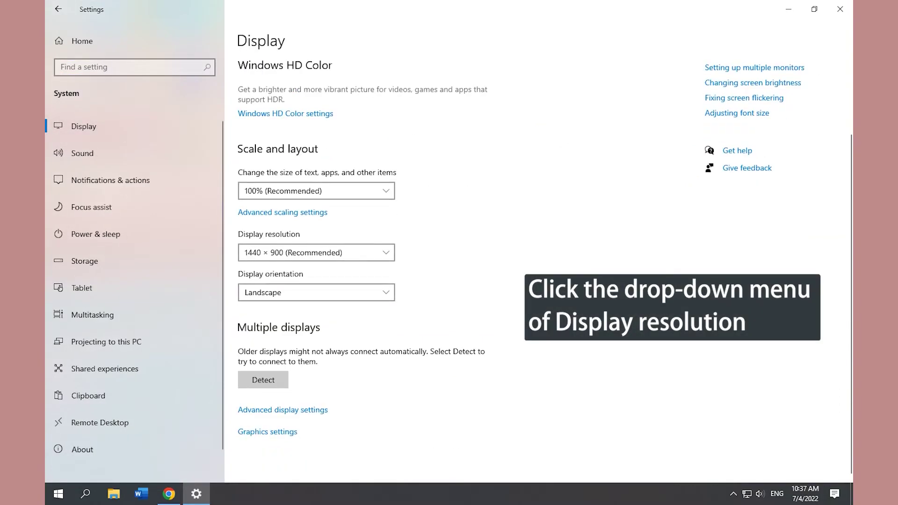
click(386, 253)
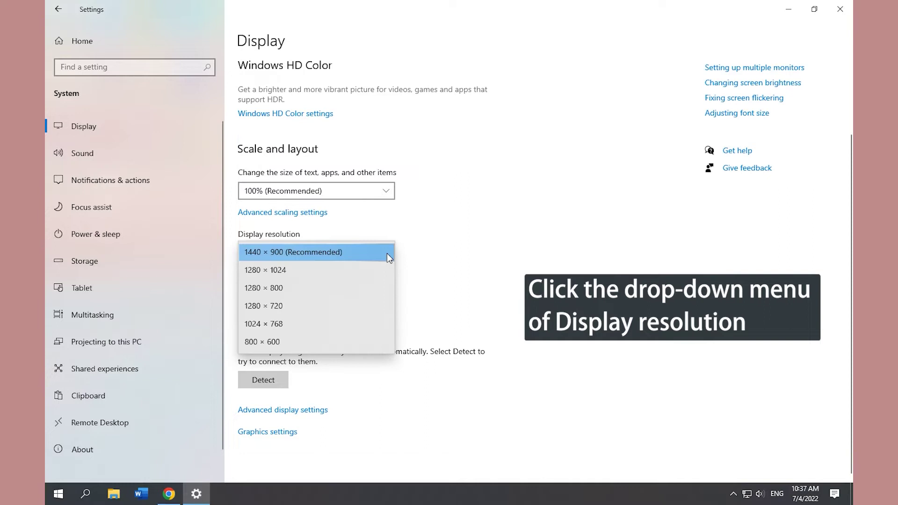
click(294, 269)
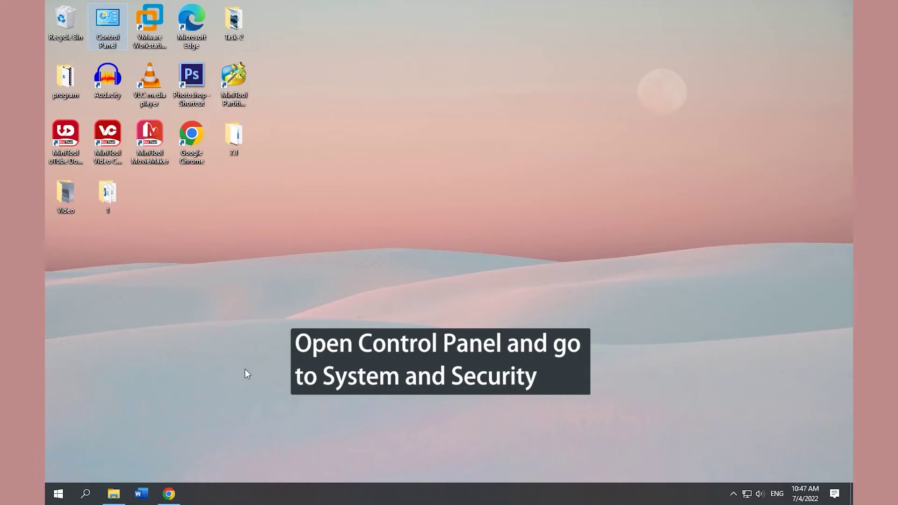
Go through System and Security > System > Advanced system settings to open Performance Options.
double_click(104, 17)
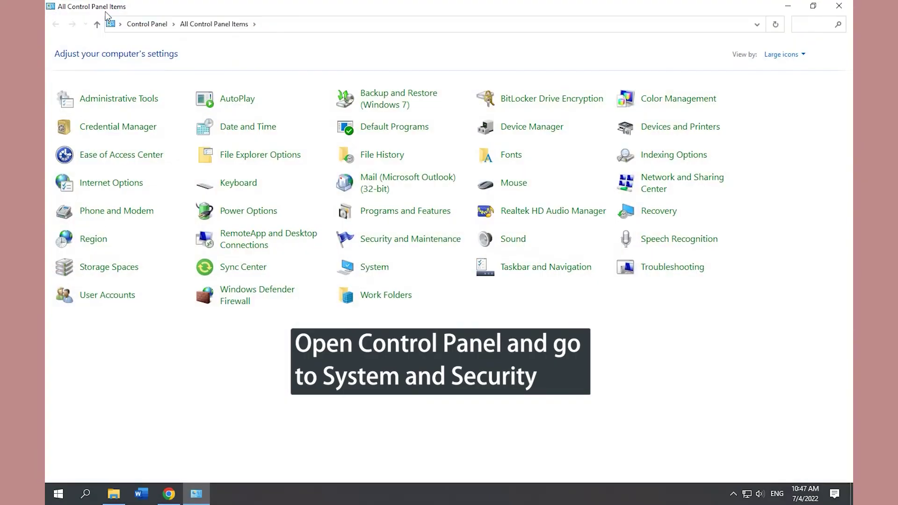
click(97, 24)
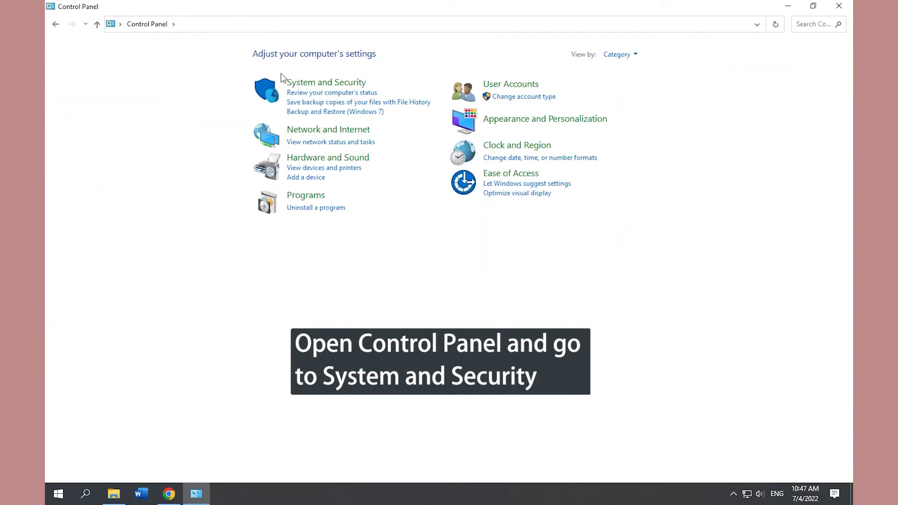
click(321, 87)
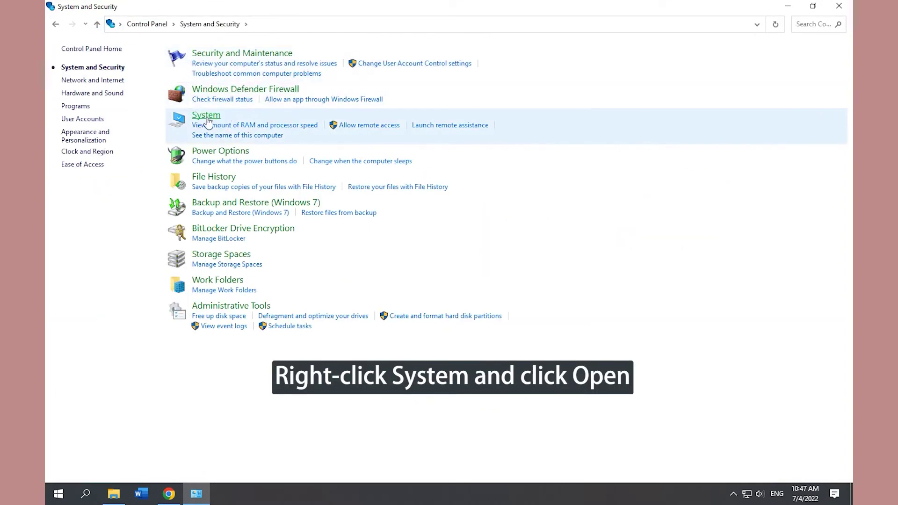
right_click(208, 121)
click(219, 118)
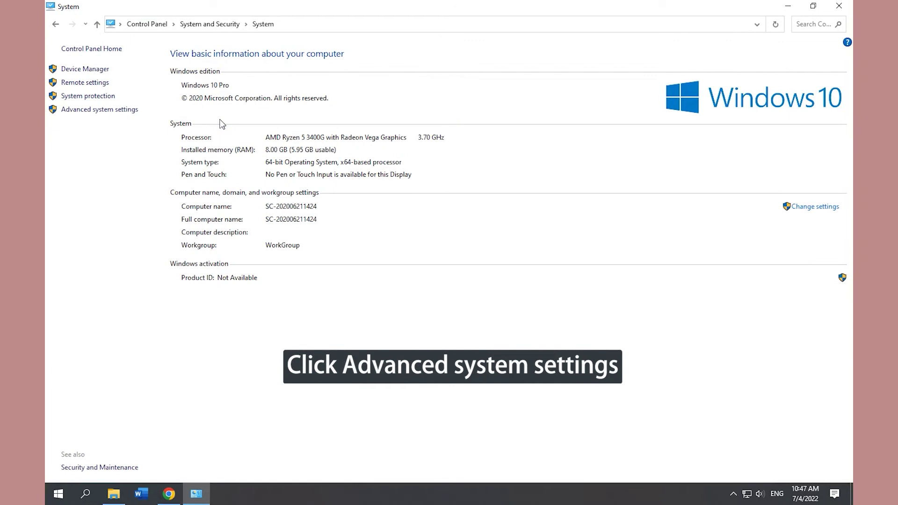
click(89, 111)
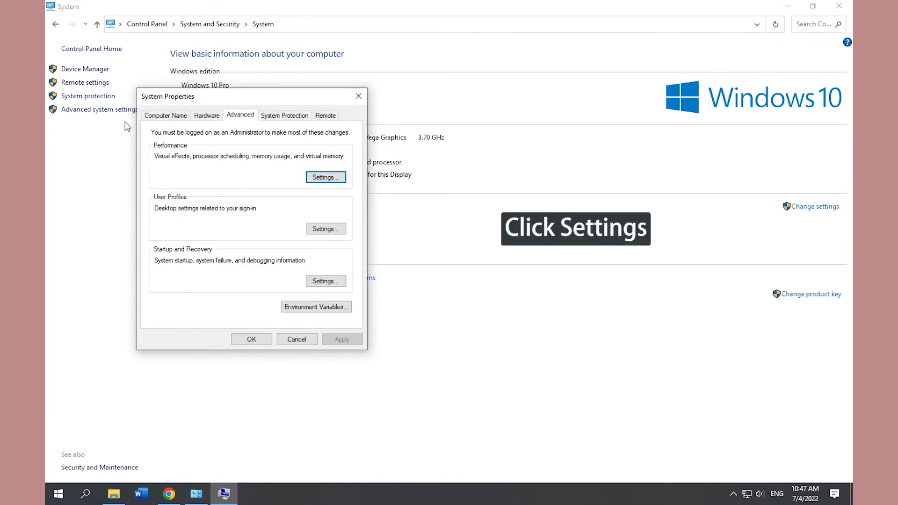
click(318, 178)
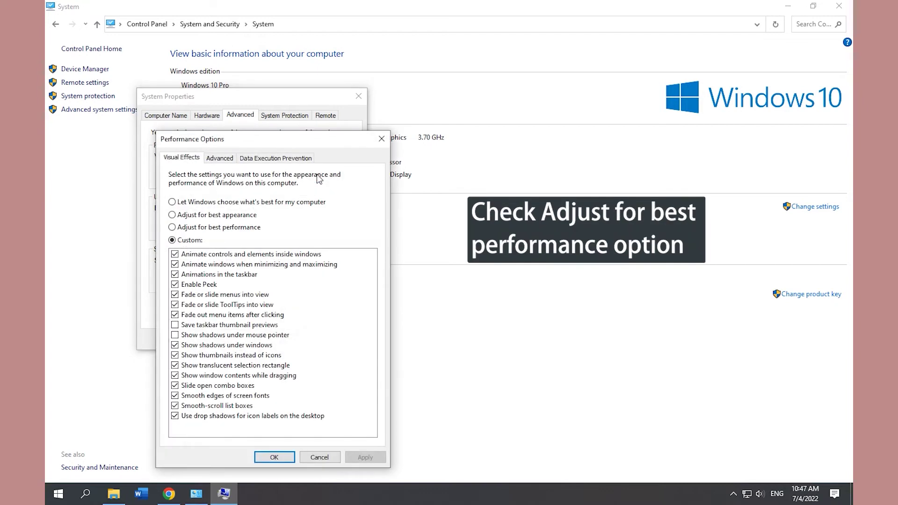
Apply 'Adjust for best performance' to visual effects and close both dialogs with OK.
click(172, 227)
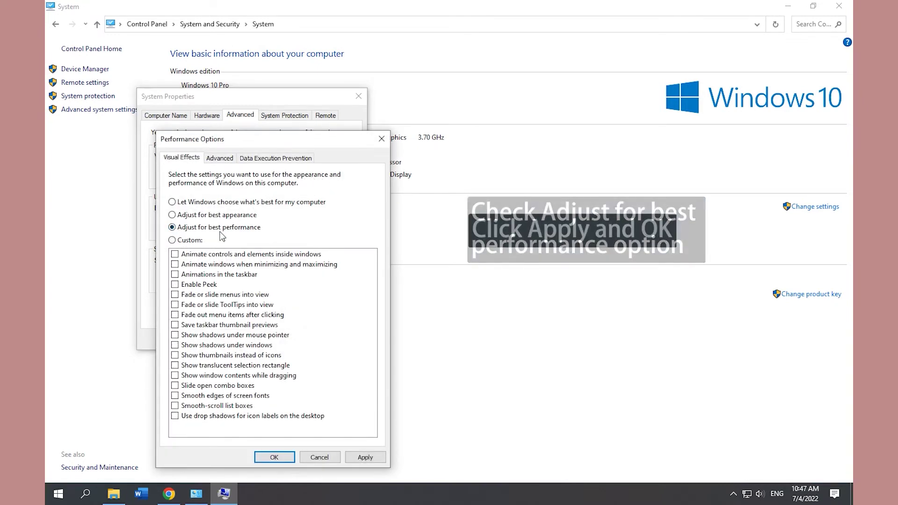
click(366, 458)
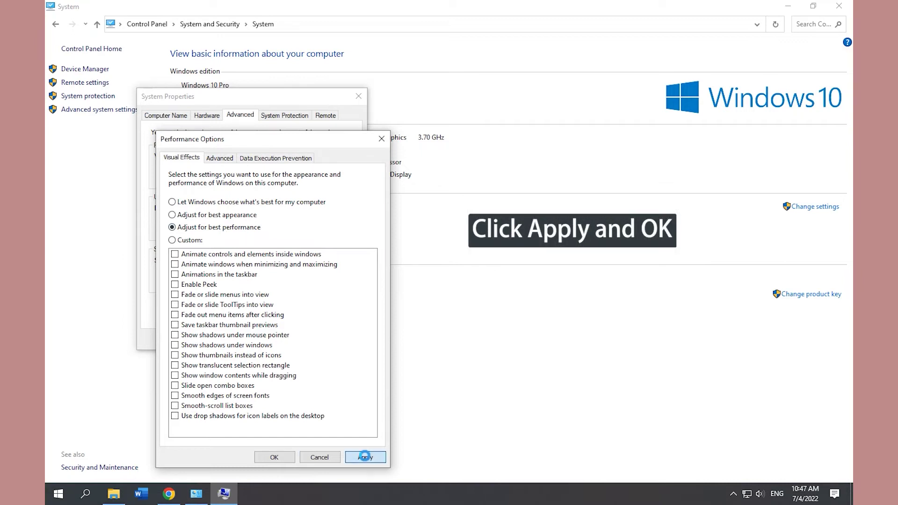
click(283, 458)
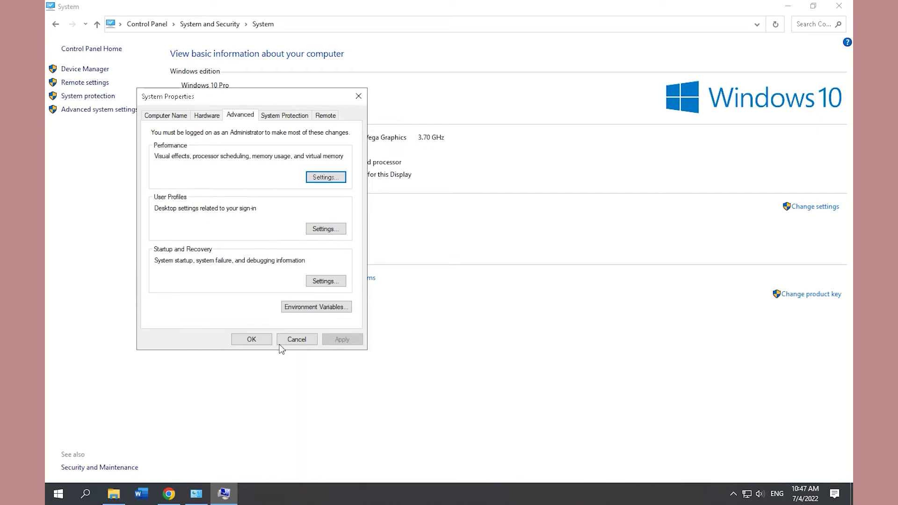
click(257, 339)
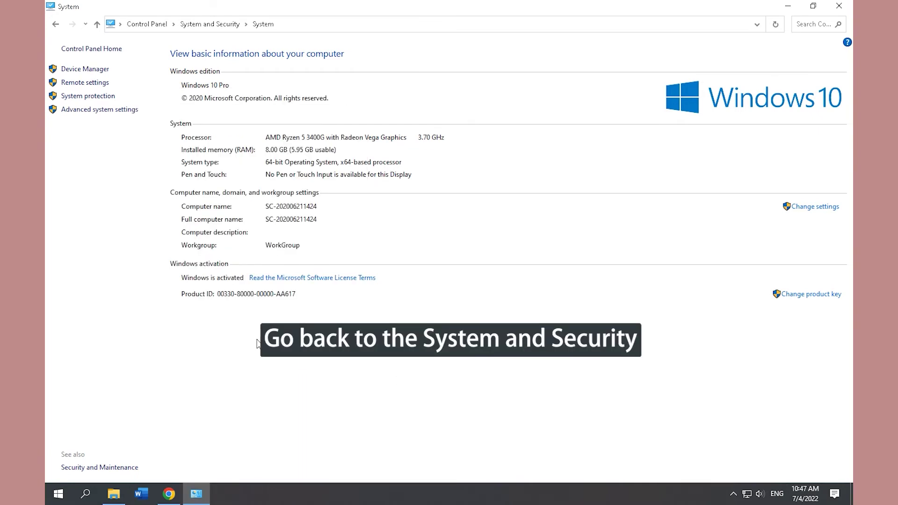
Select the High performance power plan in Power Options, then close Control Panel.
click(225, 26)
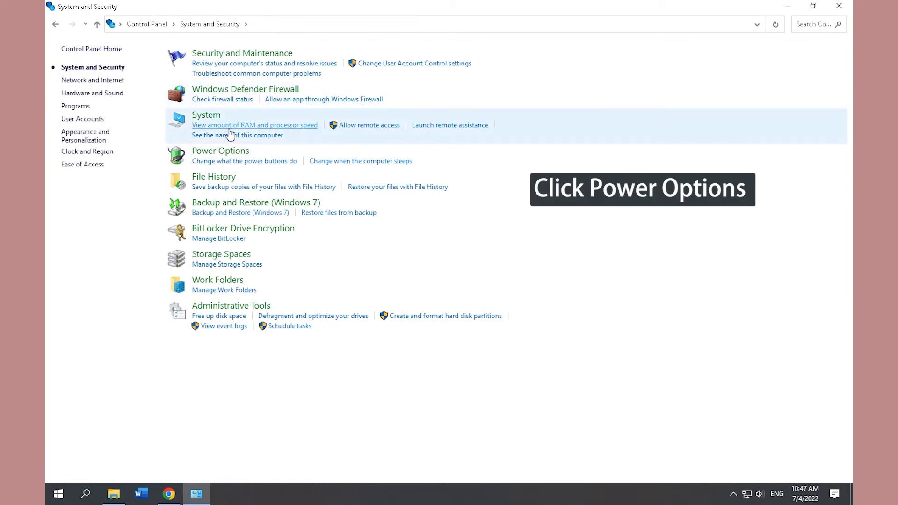
click(230, 154)
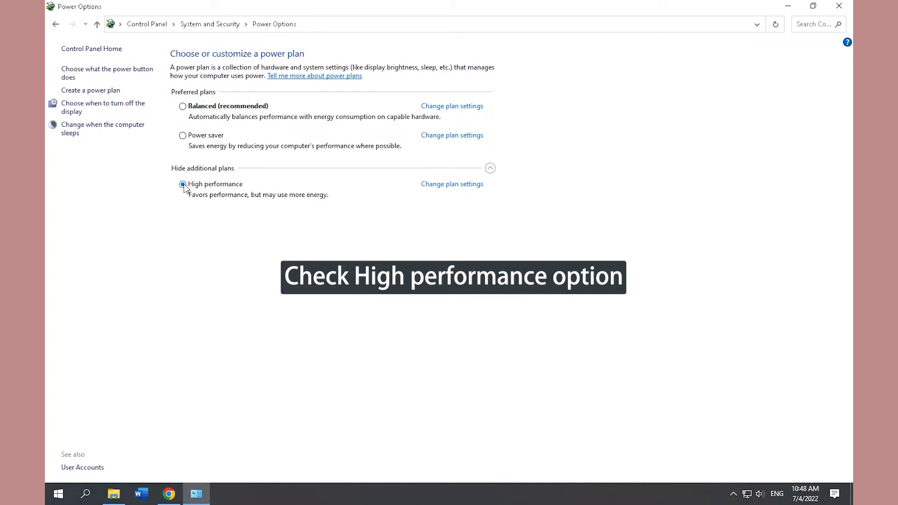
click(838, 6)
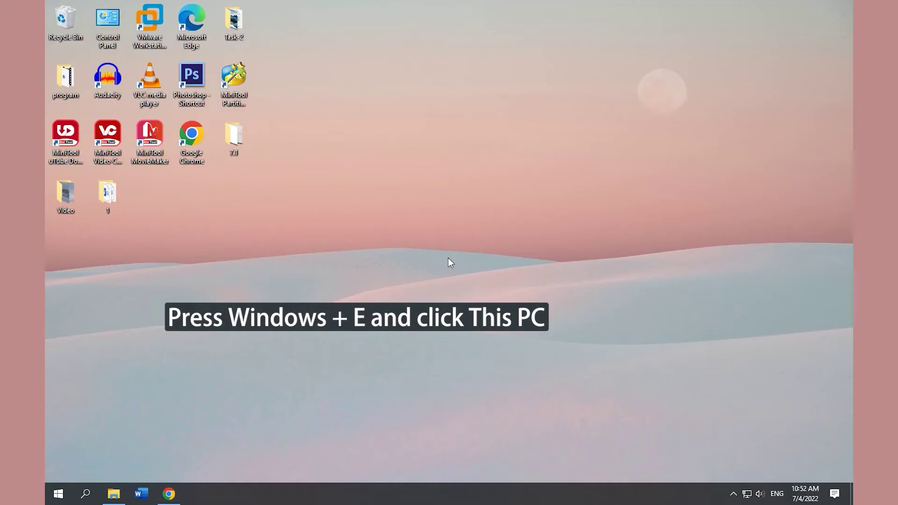
Launch Disk Cleanup from Local Disk (C:) Properties in This PC and review the deletable files.
key(super+e)
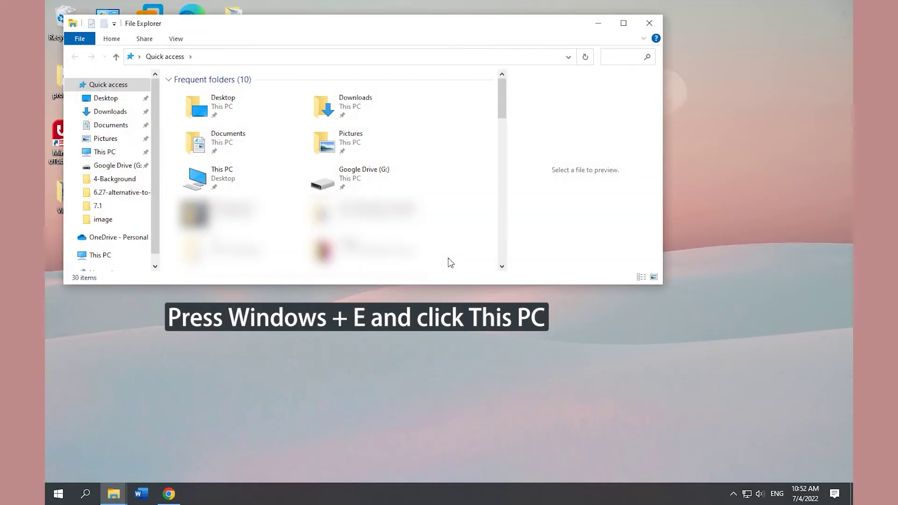
click(102, 154)
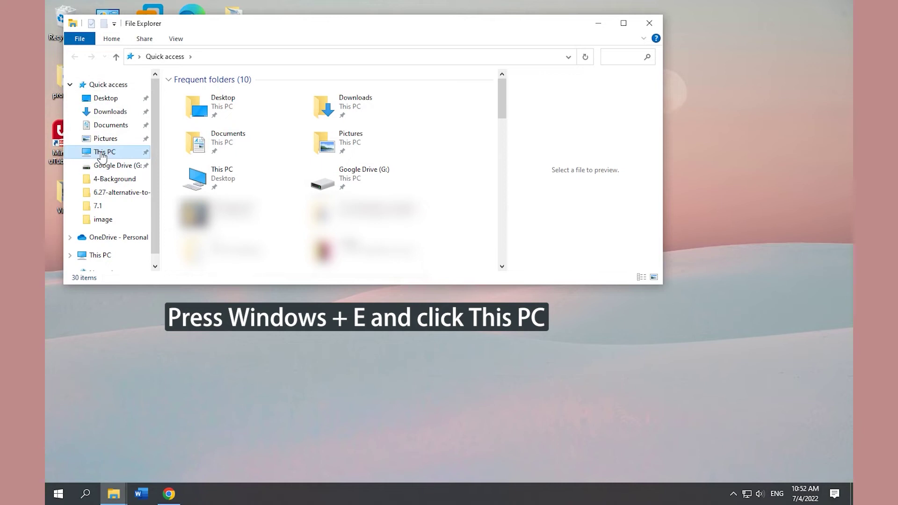
right_click(374, 240)
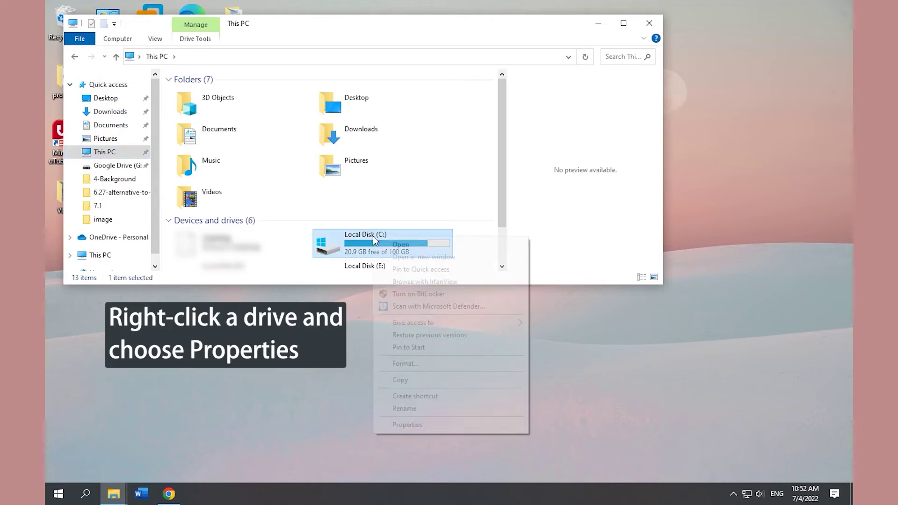
click(417, 425)
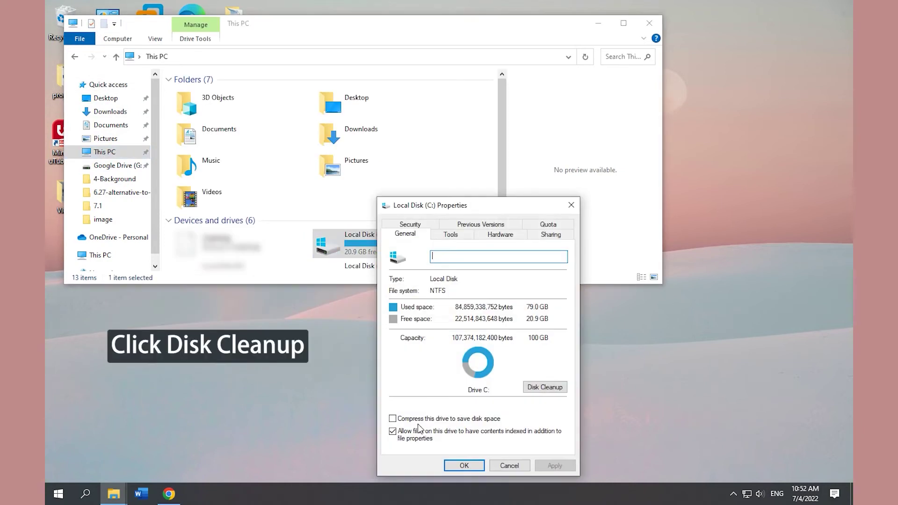
click(543, 388)
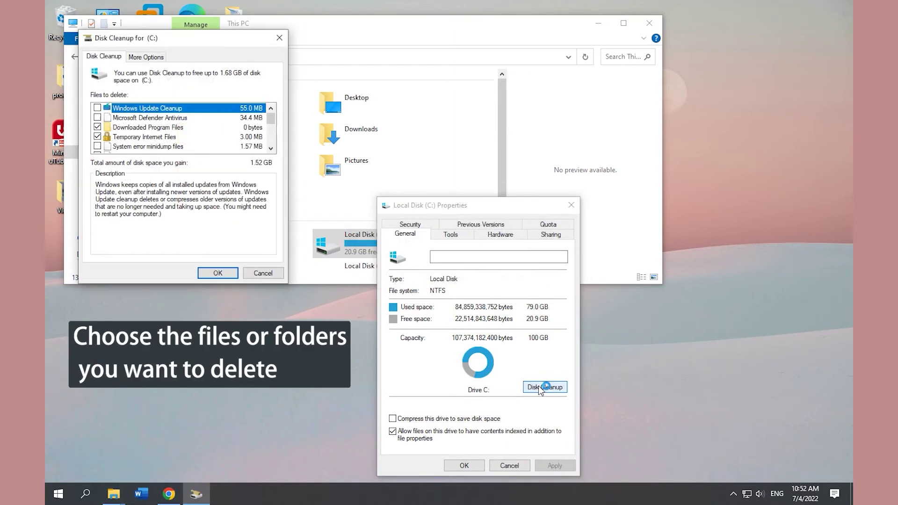
scroll(196, 136, down, 1)
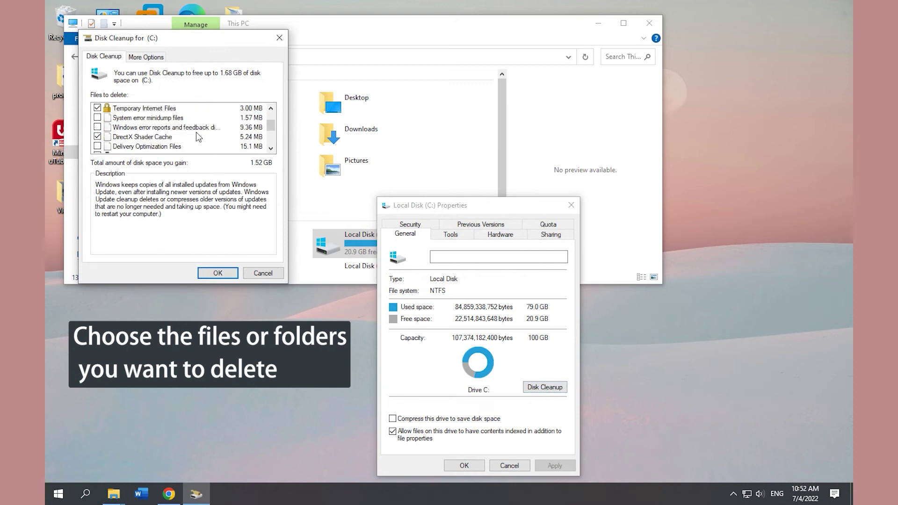
scroll(195, 132, up, 1)
scroll(199, 137, down, 1)
scroll(189, 136, down, 1)
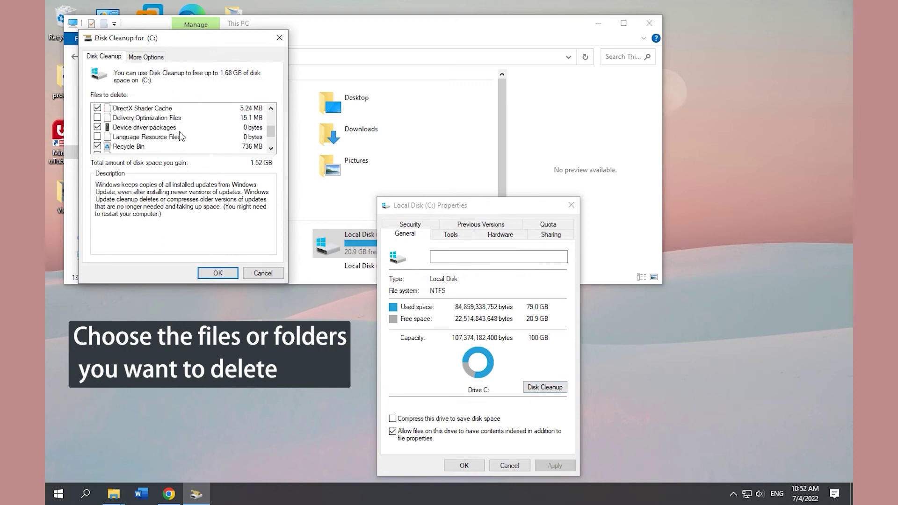
scroll(186, 143, down, 1)
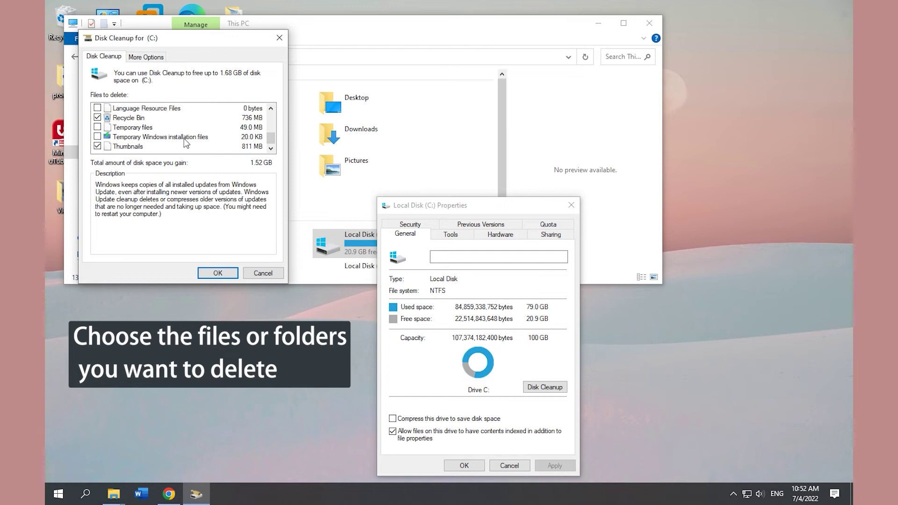
Tick Temporary files and delete the selected junk files from drive C:.
click(98, 127)
click(219, 272)
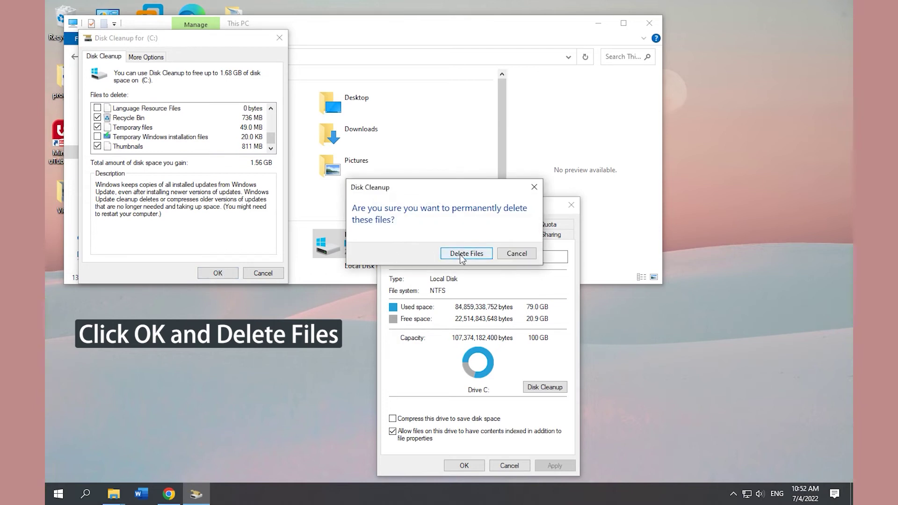
click(461, 255)
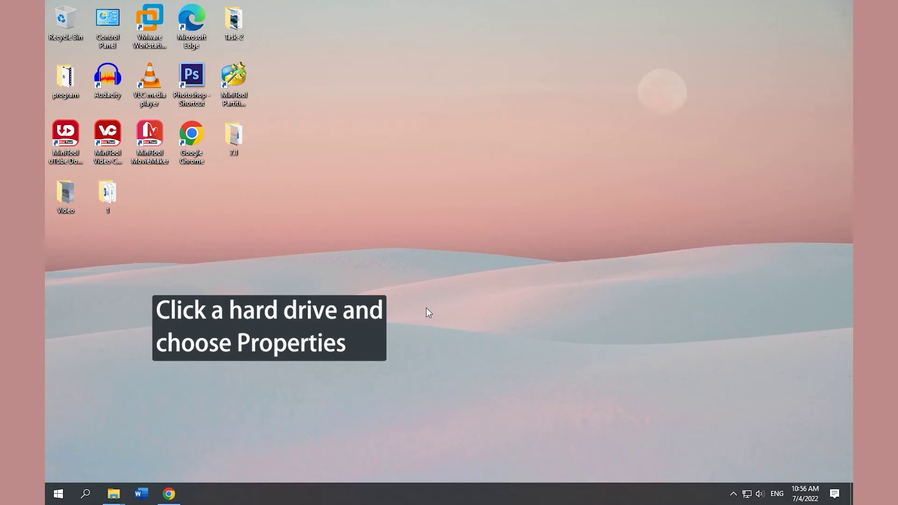
key(super+e)
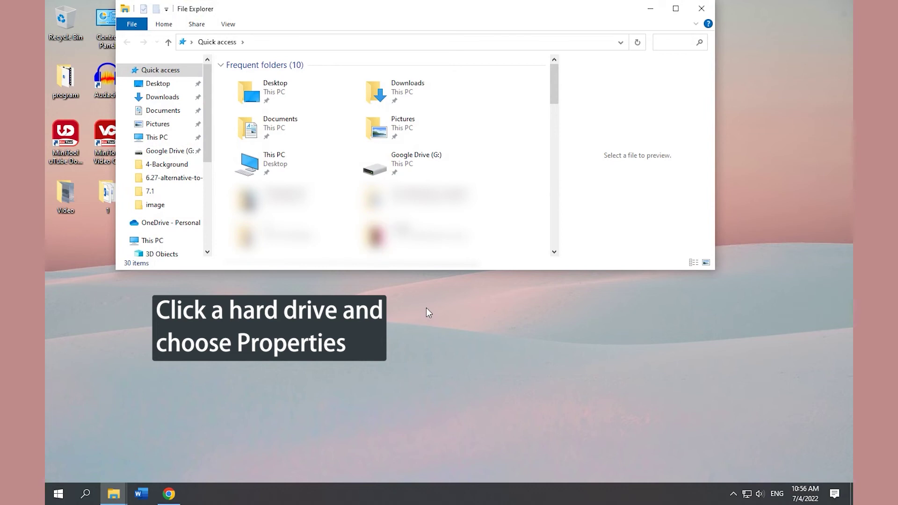
click(133, 240)
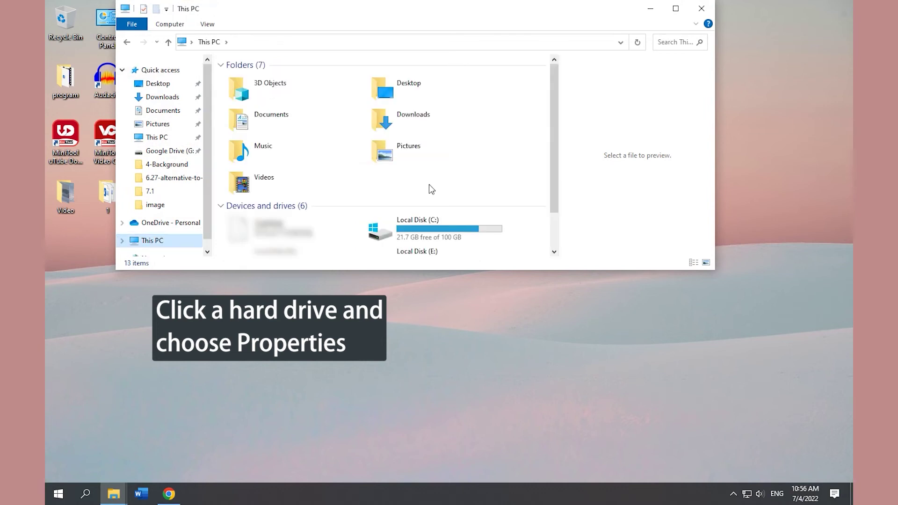
right_click(435, 228)
click(481, 418)
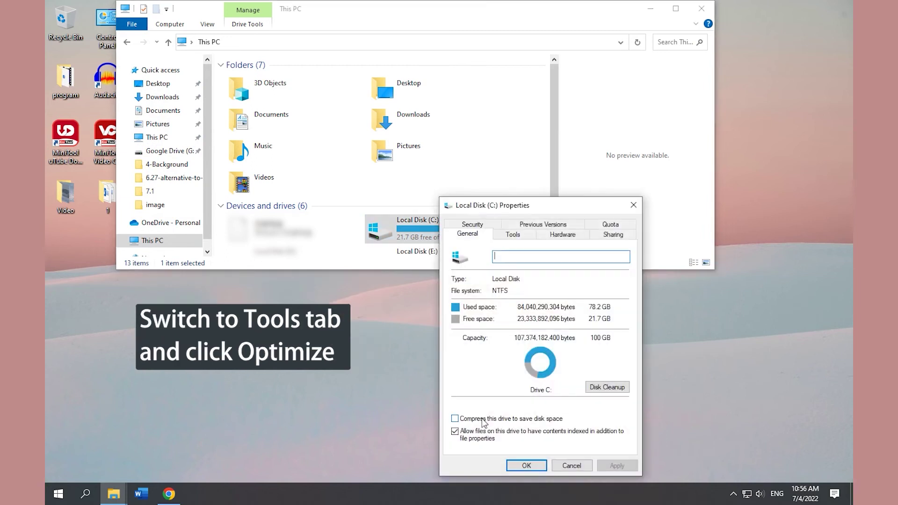
click(514, 235)
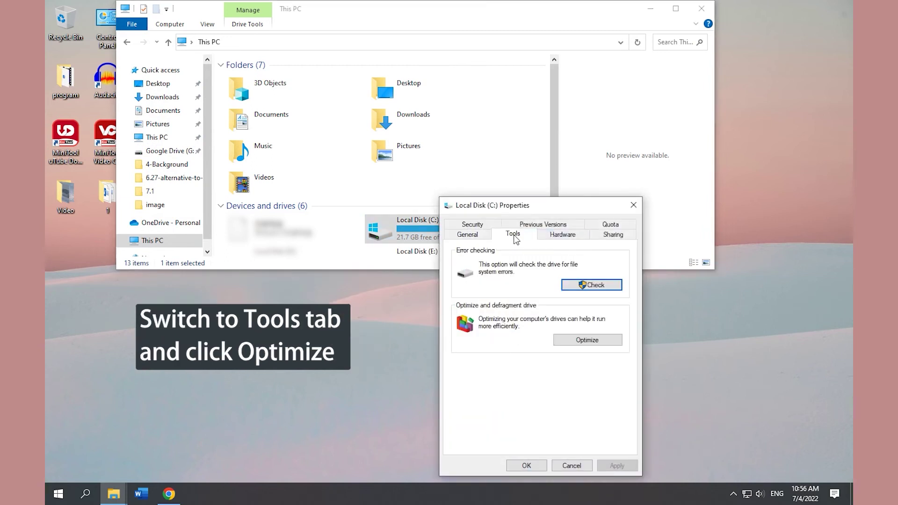
click(594, 343)
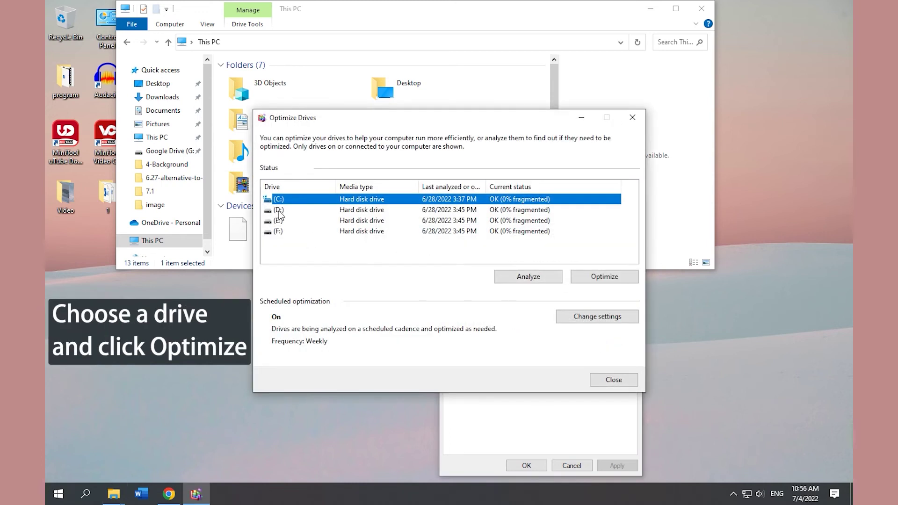
click(279, 211)
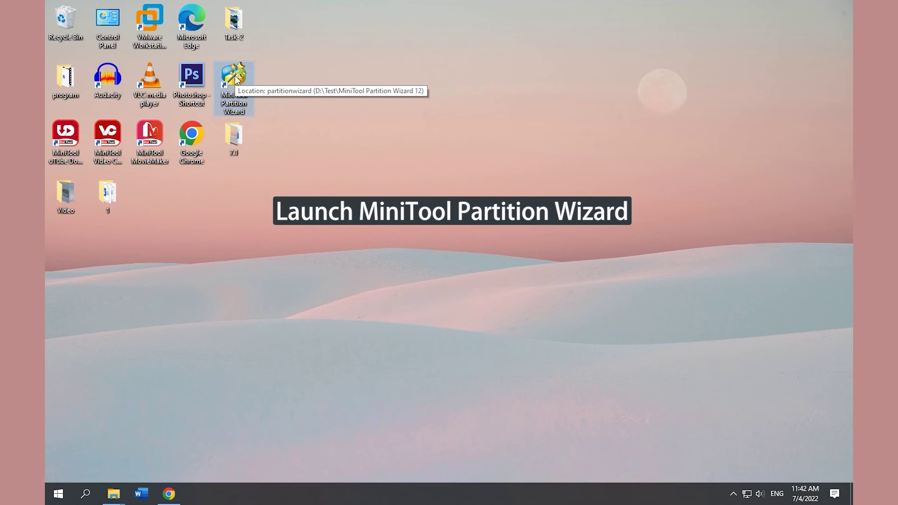
In MiniTool Partition Wizard, run Check File System with 'Check & fix detected errors' on partition F:.
double_click(236, 80)
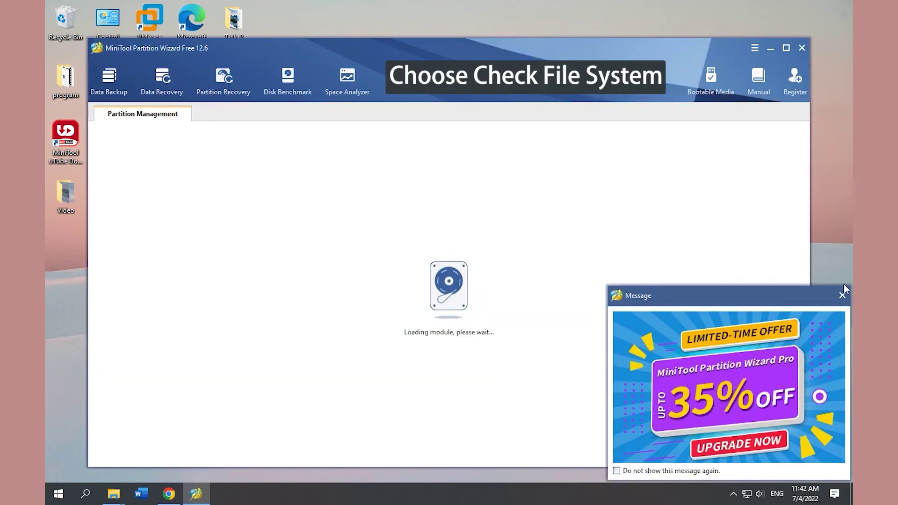
click(842, 294)
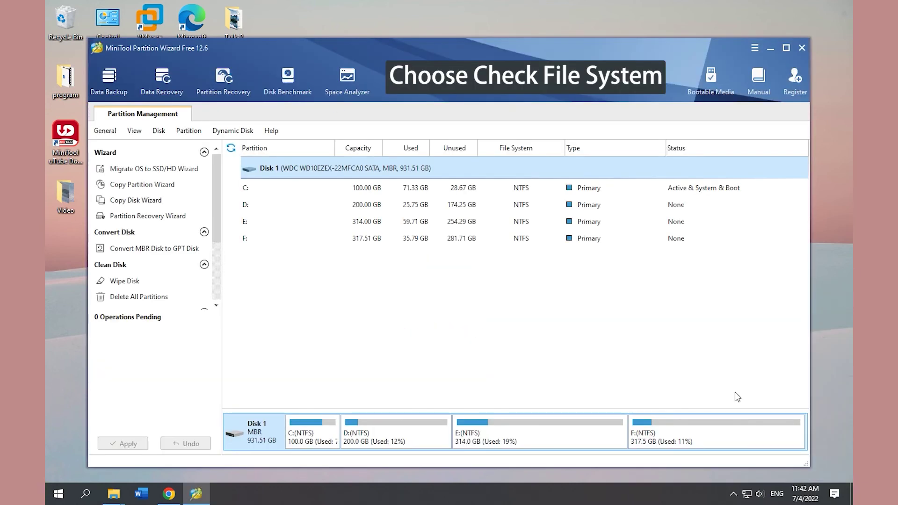
right_click(687, 431)
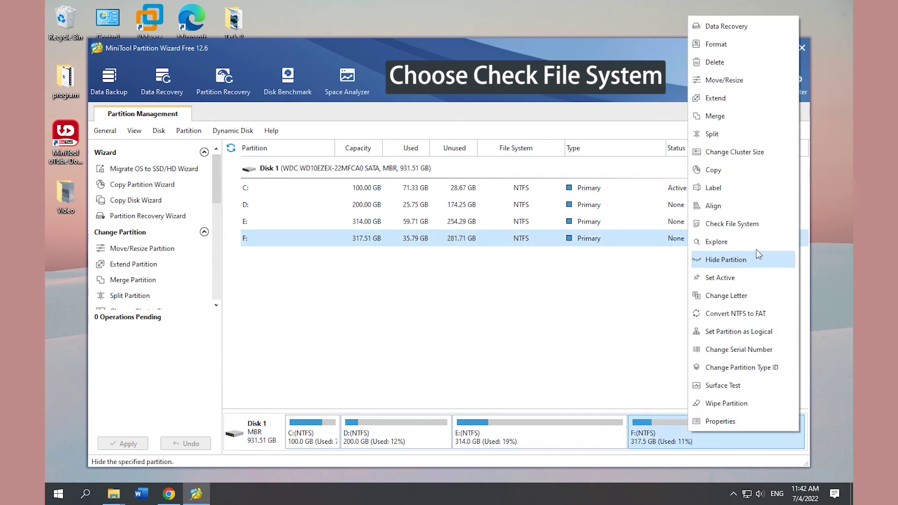
click(750, 226)
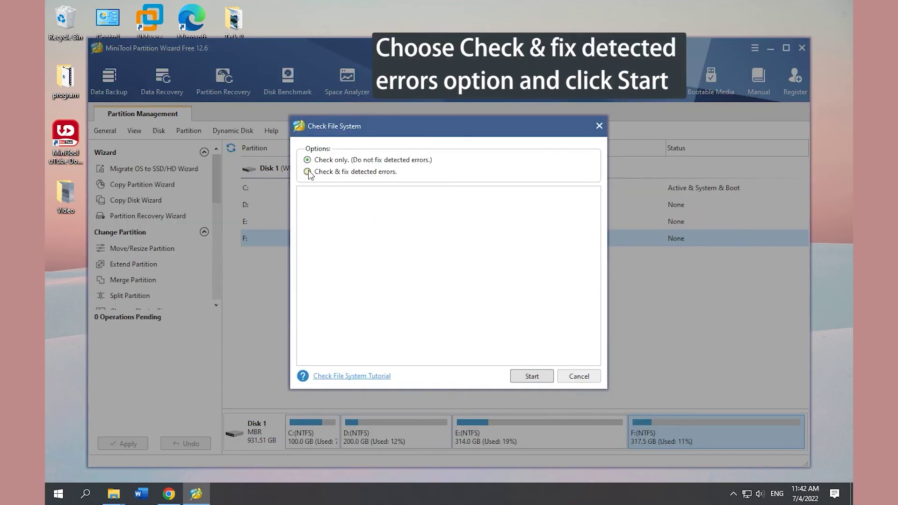
click(529, 377)
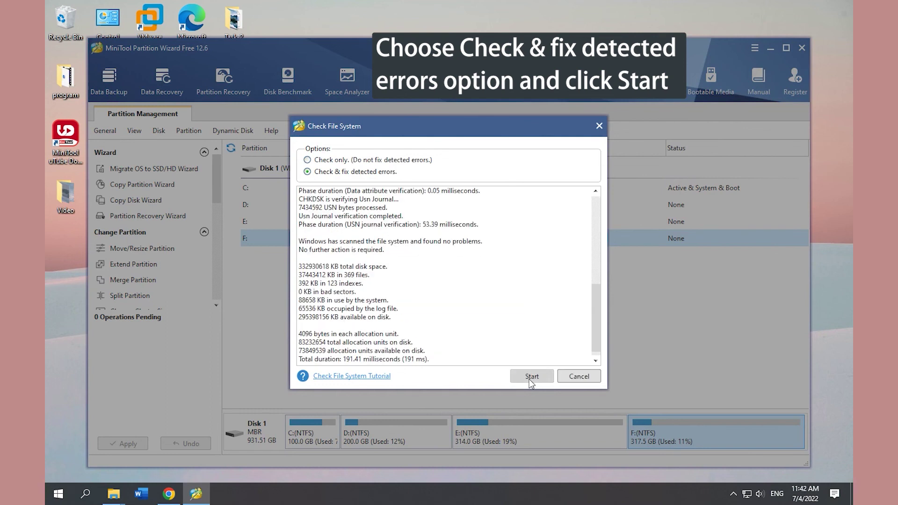
click(600, 126)
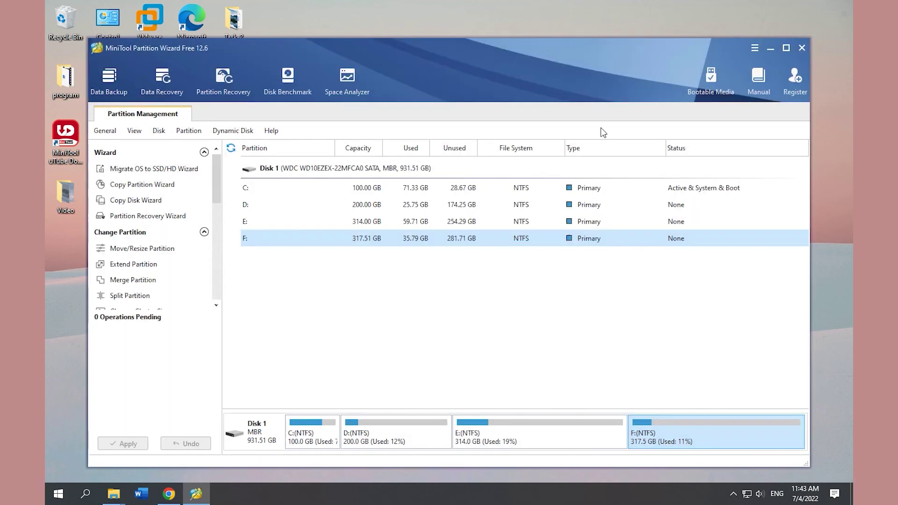
Quit MiniTool Partition Wizard, confirming with Yes.
click(802, 49)
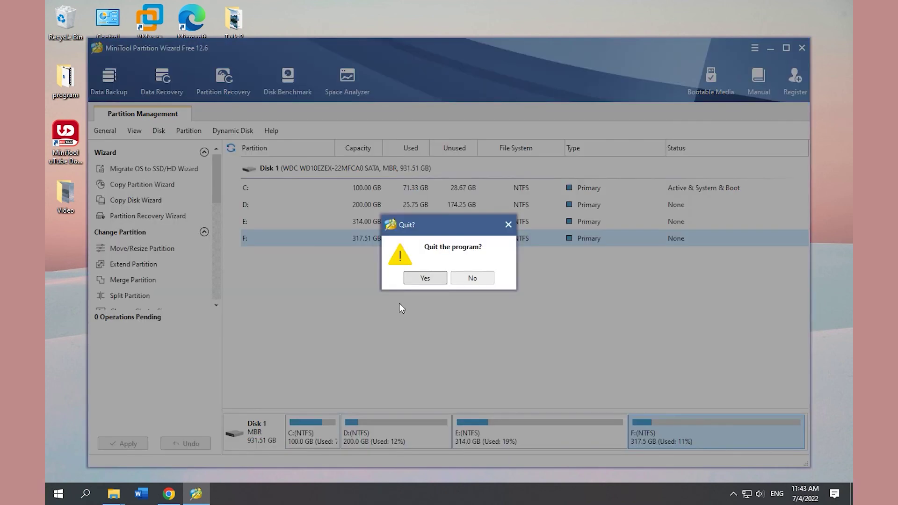
click(424, 278)
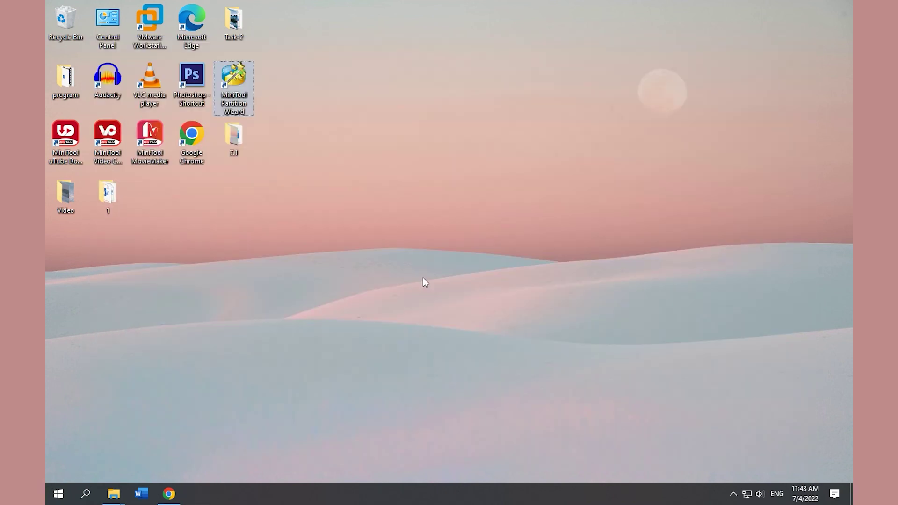